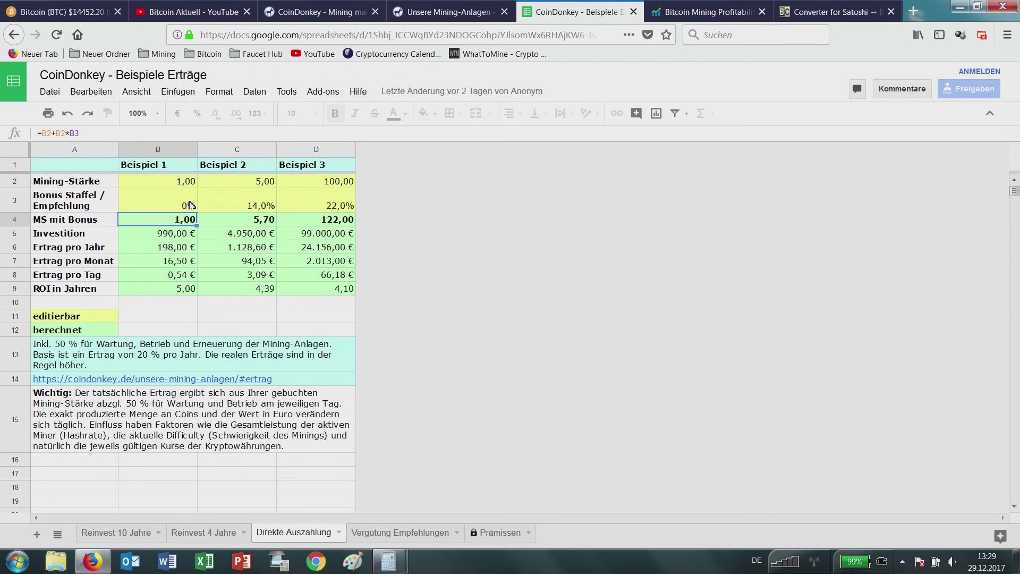
- Look up the Mining-Staffel bonuses on the Unsere Mining-Anlagen page, checking the total with referral bonus for 1 Mining-Stärke
left_click(483, 6)
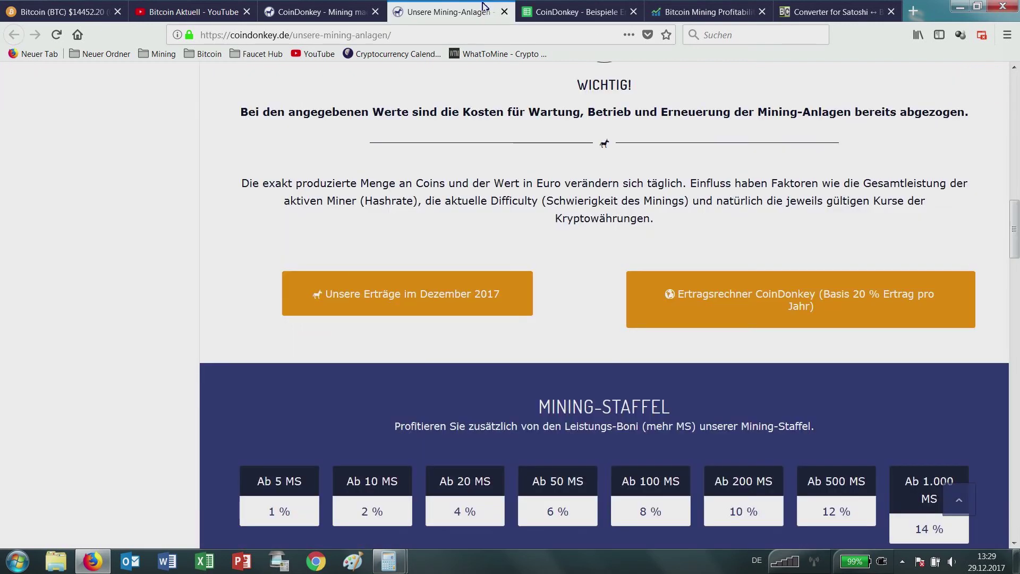
scroll(555, 364, "down", 5)
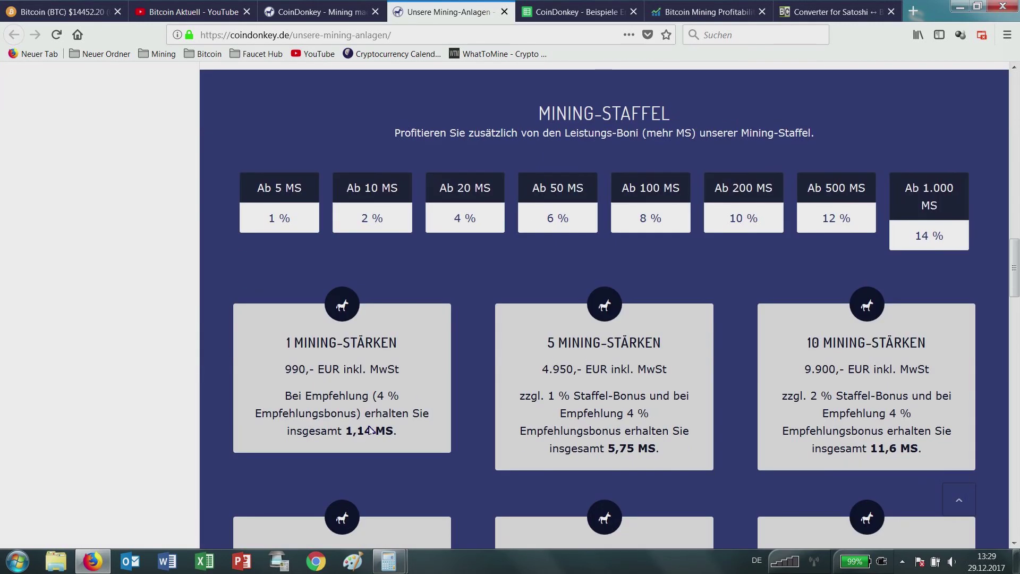
left_click_drag(350, 431, 377, 434)
left_click(386, 433)
left_click(379, 431)
left_click(377, 433)
- Return to the CoinDonkey spreadsheet and check Beispiel 1's bonus, investment, yearly yield and daily yield on the Direkte Auszahlung sheet
left_click(574, 12)
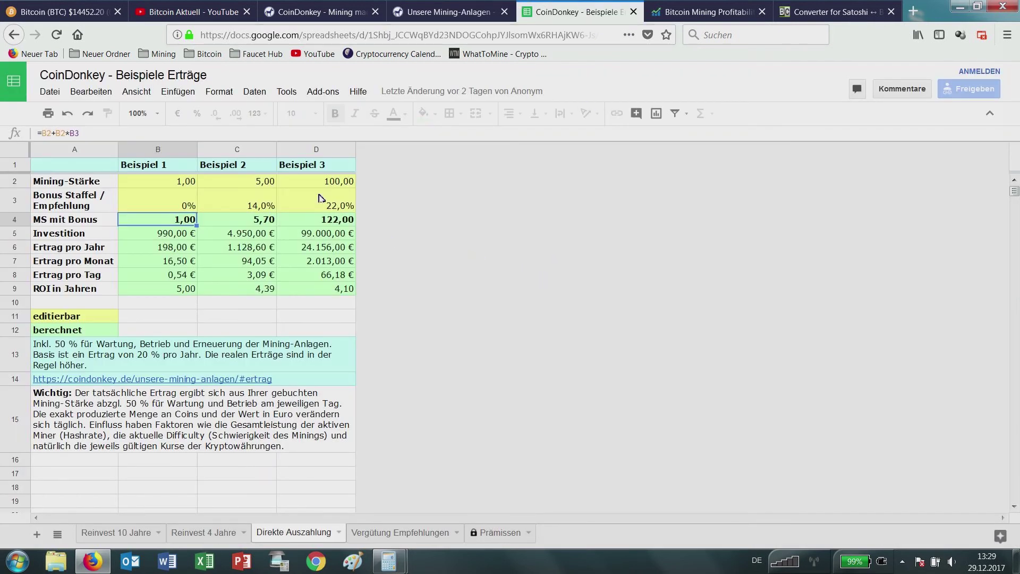
left_click(185, 204)
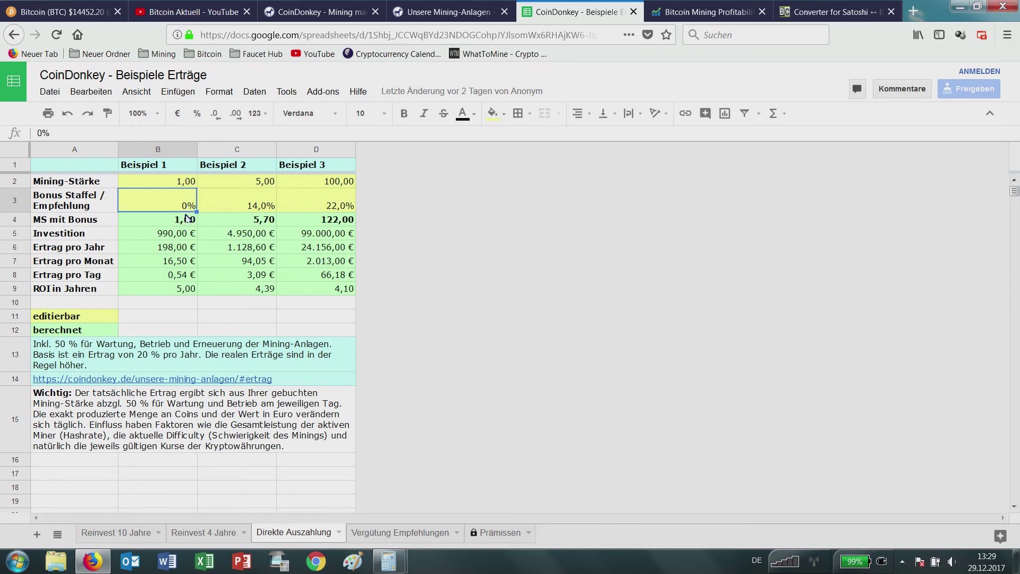
left_click(186, 225)
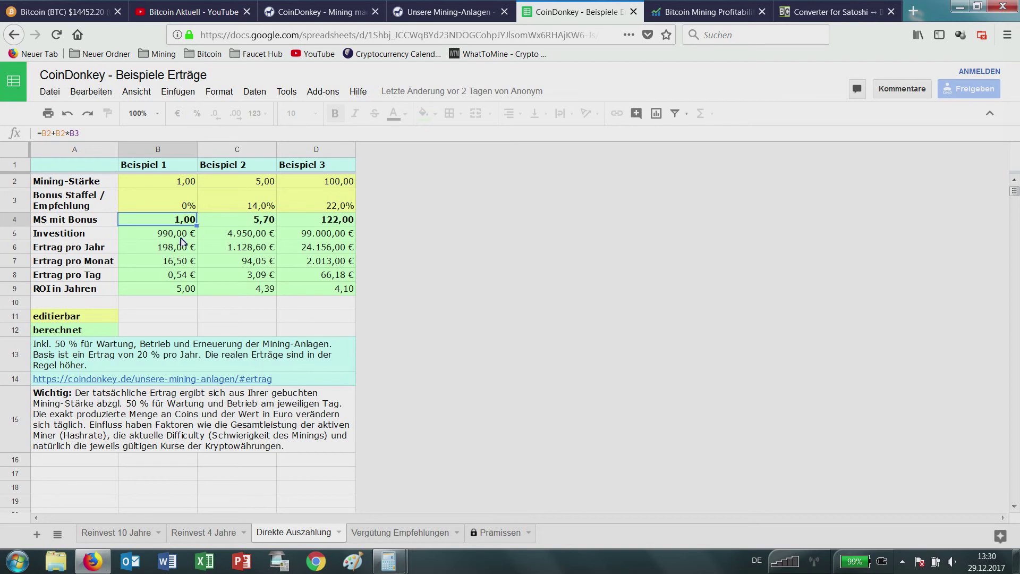
left_click(182, 240)
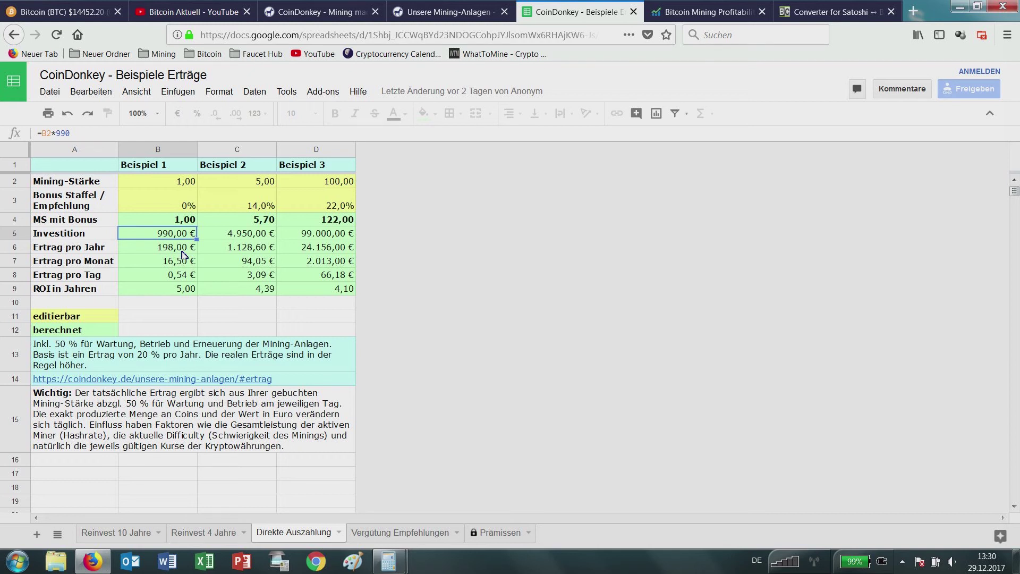
left_click(182, 249)
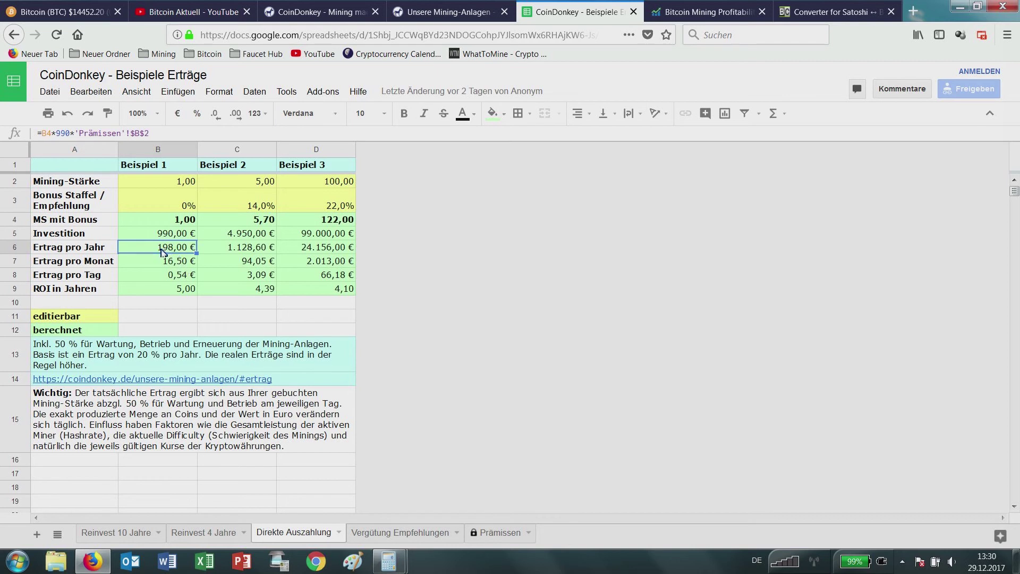
left_click(184, 280)
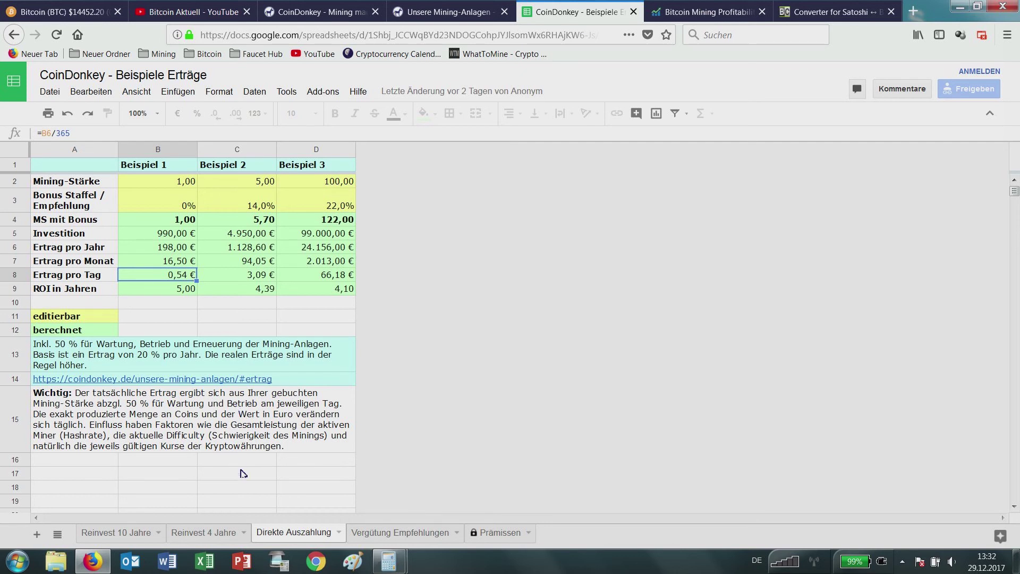
- Review the Reinvest 4 Jahre sheet, checking Beispiel 1's monthly deposit and the month-by-month investment values
left_click(224, 536)
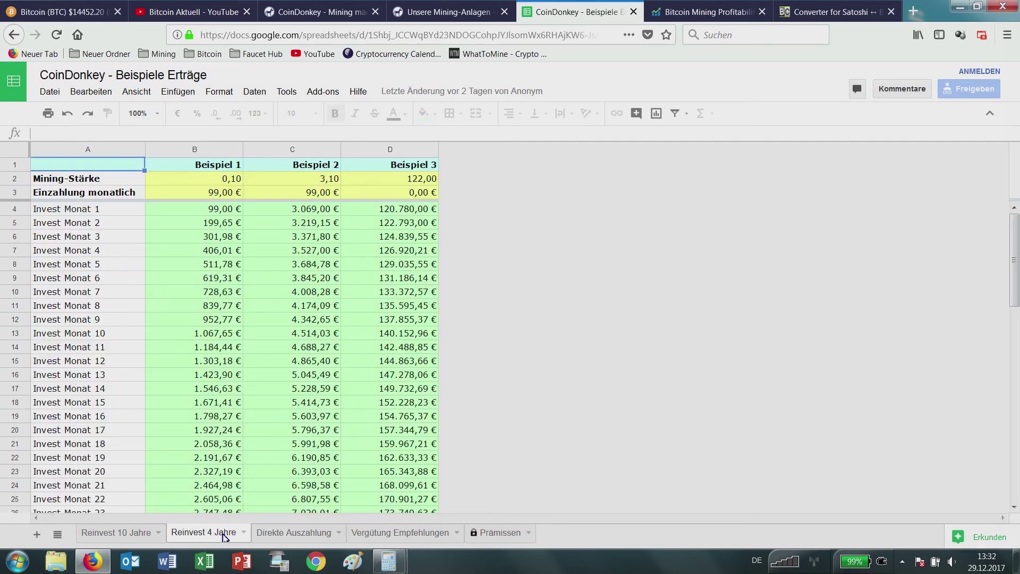
left_click(222, 197)
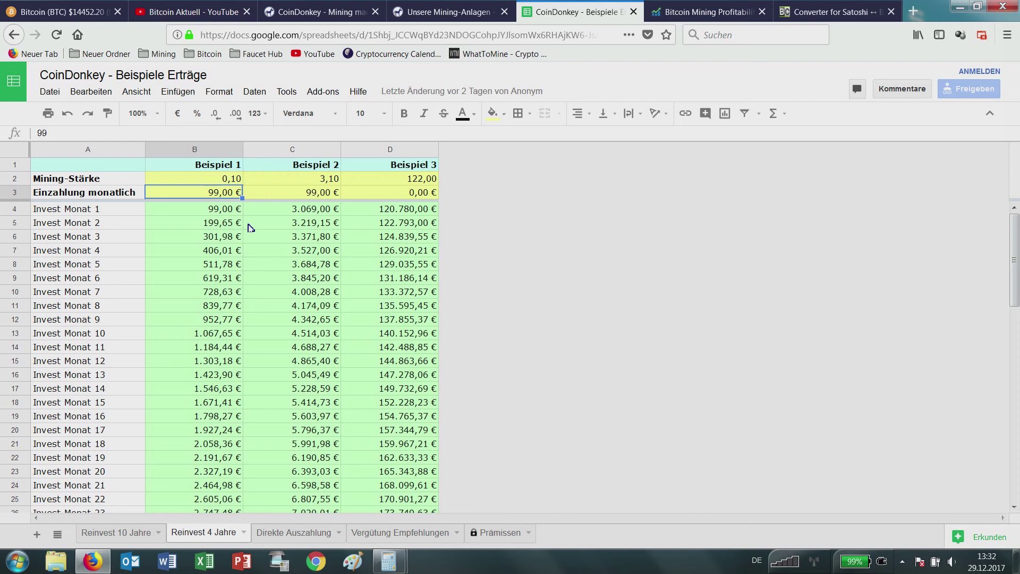
scroll(276, 283, "down", 7)
scroll(260, 308, "up", 7)
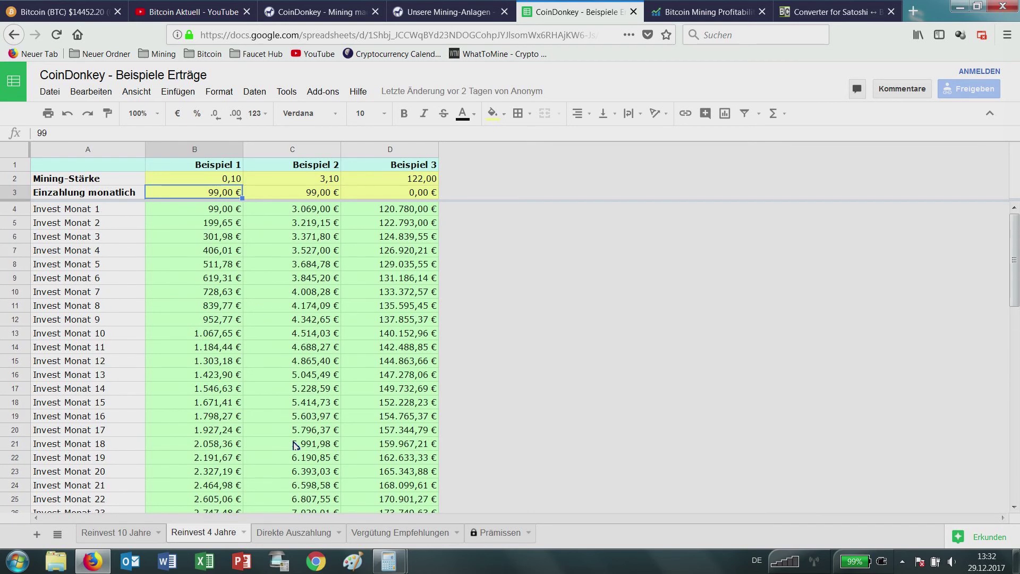
- Go back to the Direkte Auszahlung sheet and check Beispiel 1's ROI in years and daily yield
left_click(294, 532)
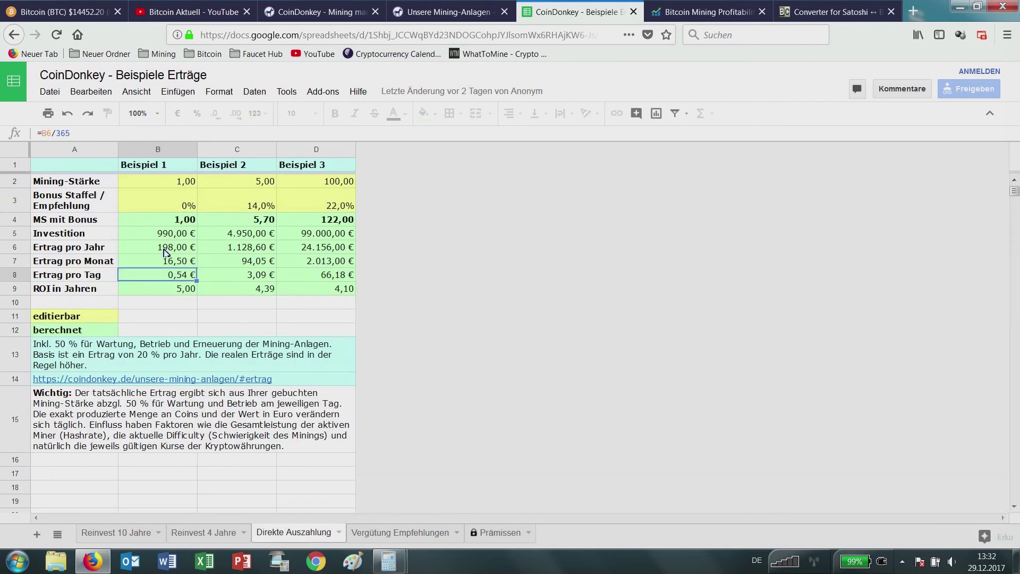
left_click(189, 294)
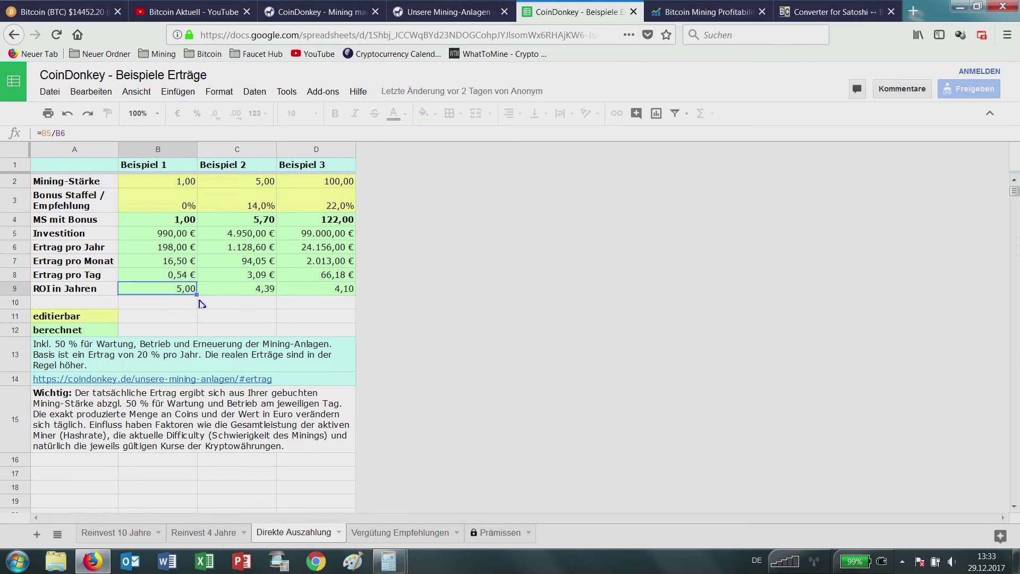
left_click(184, 275)
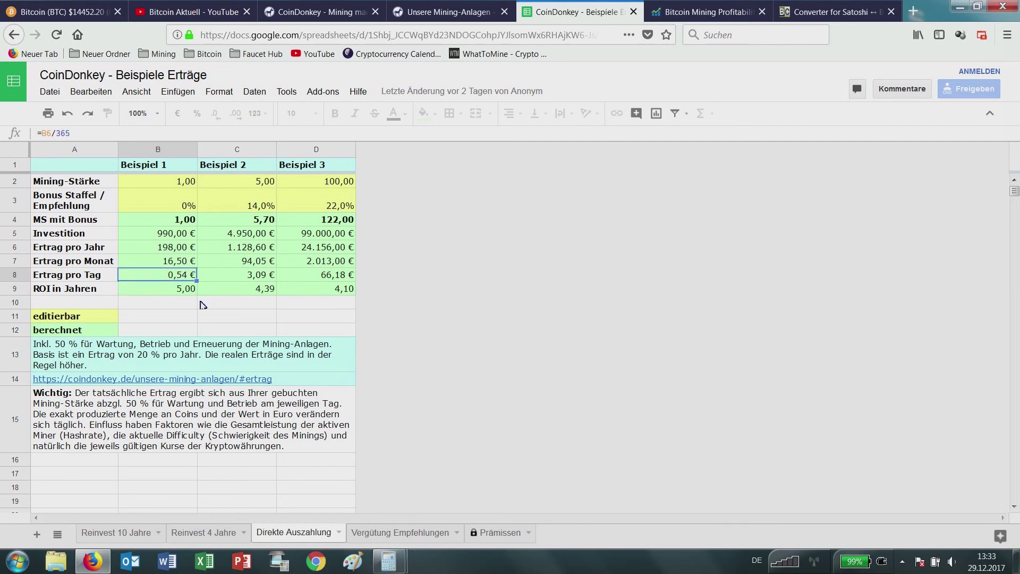
- Convert 0,67 EUR to Satoshi in the BestChange converter
left_click(836, 12)
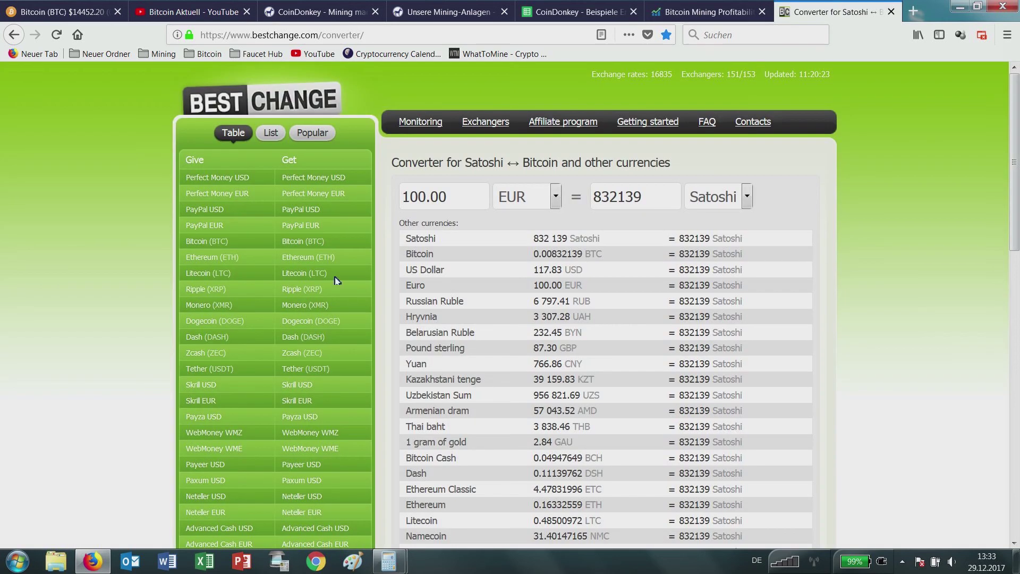
left_click_drag(466, 201, 365, 200)
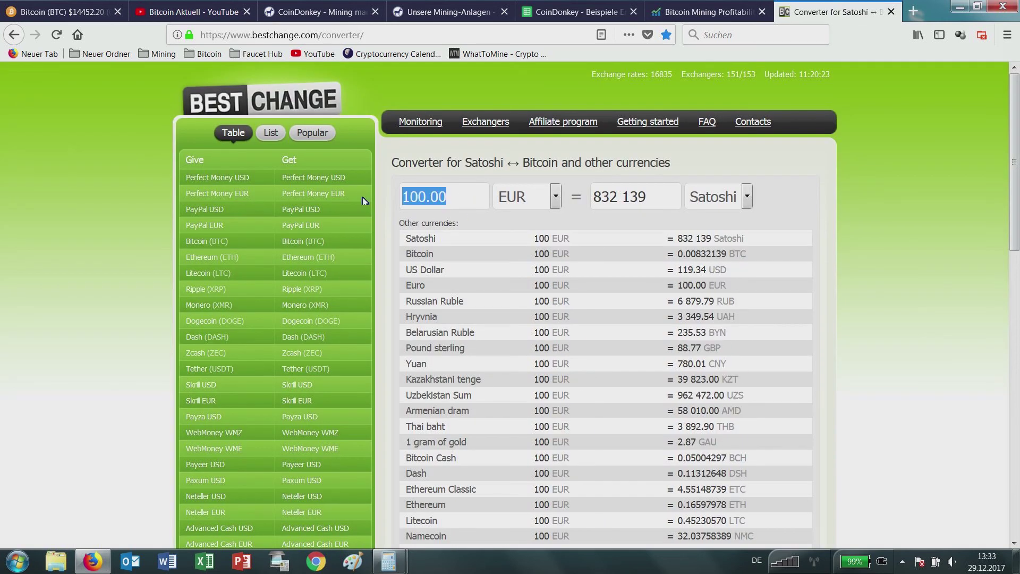
type("0,67")
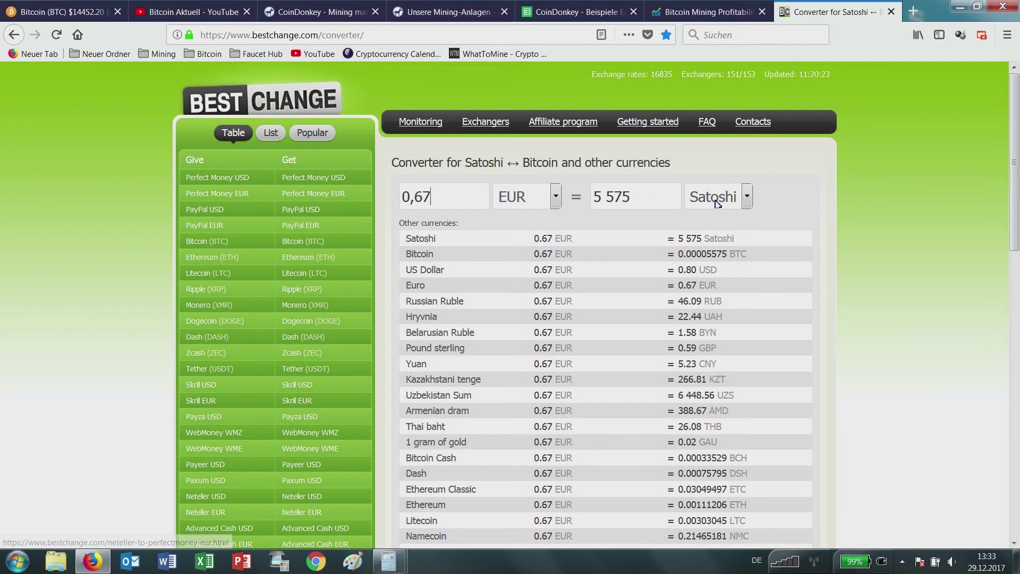
left_click(665, 198)
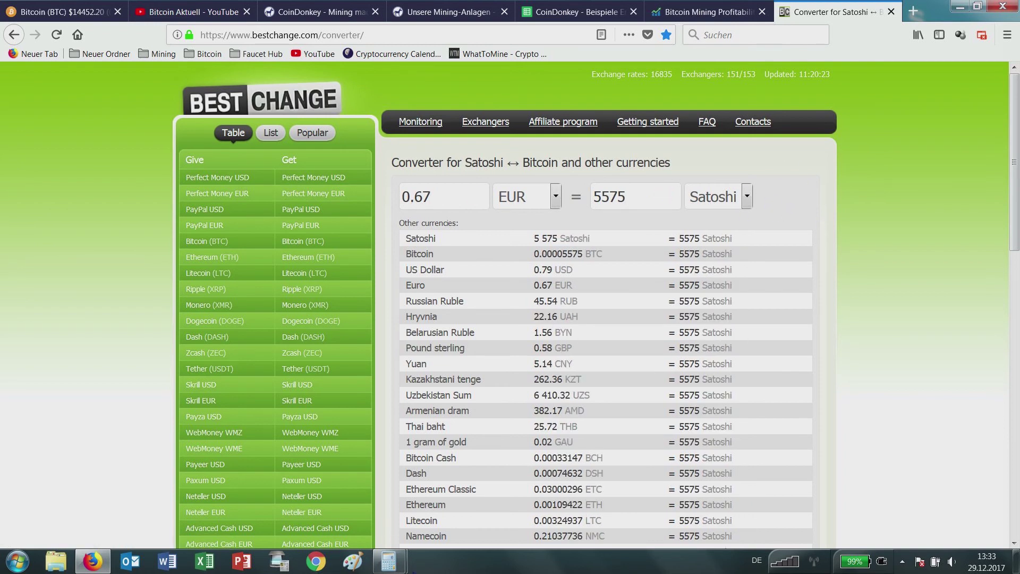
- Switch to the Windows calculator, place it beside the conversion, and divide 5575 by 990
mouse_move(389, 561)
left_click(462, 488)
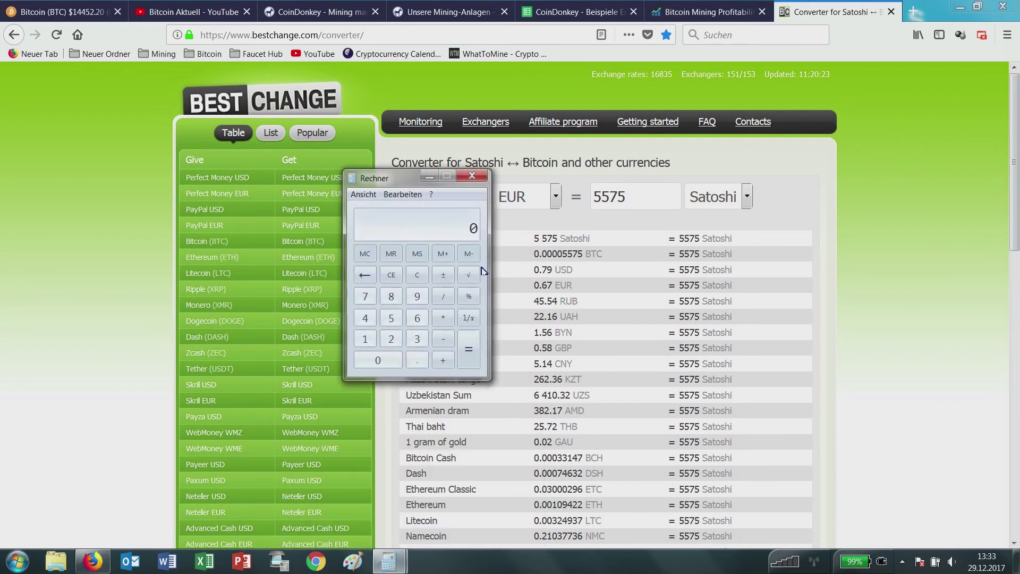
left_click_drag(402, 181, 271, 148)
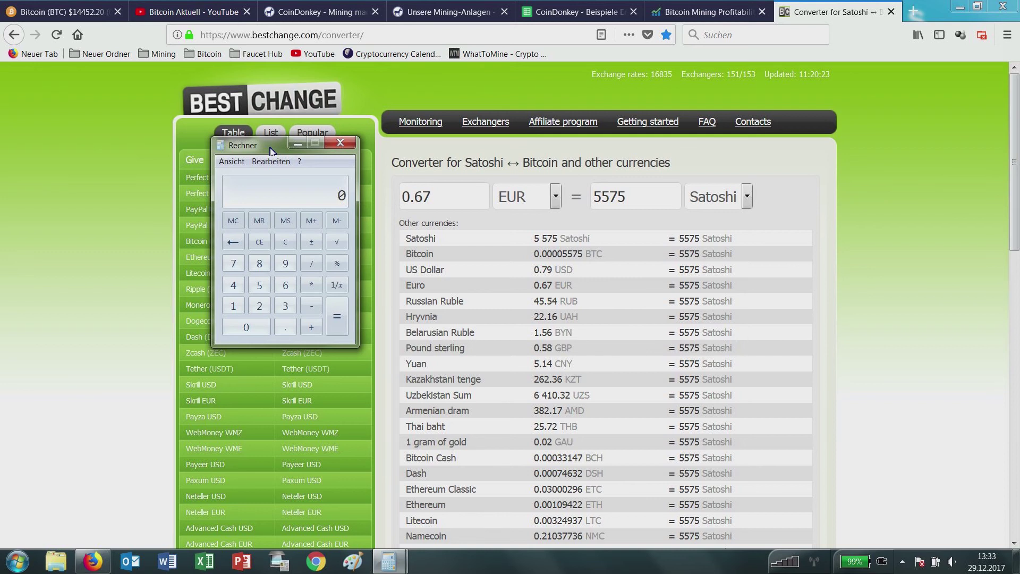
type("5575")
key("slash")
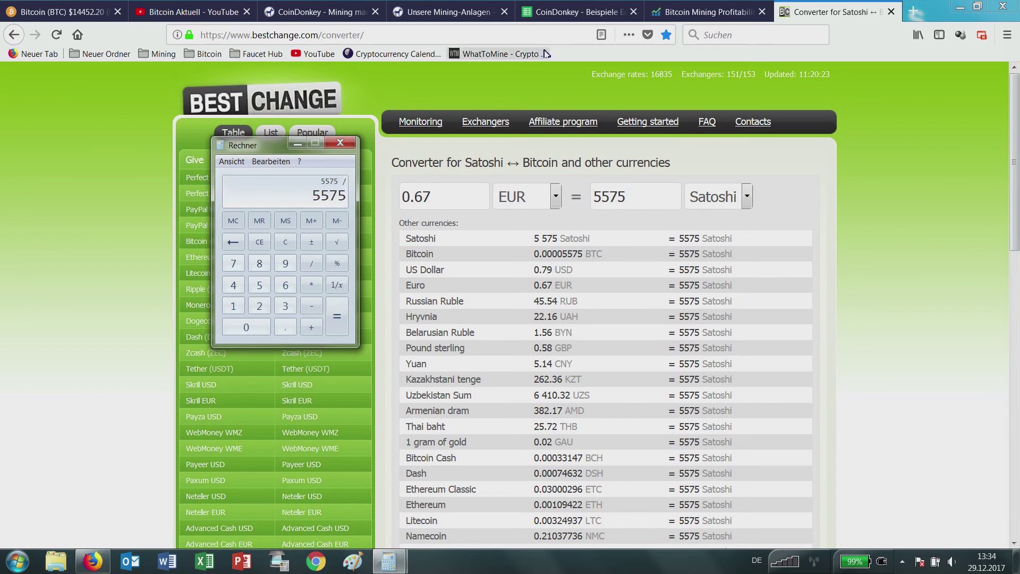
type("990")
key("Return")
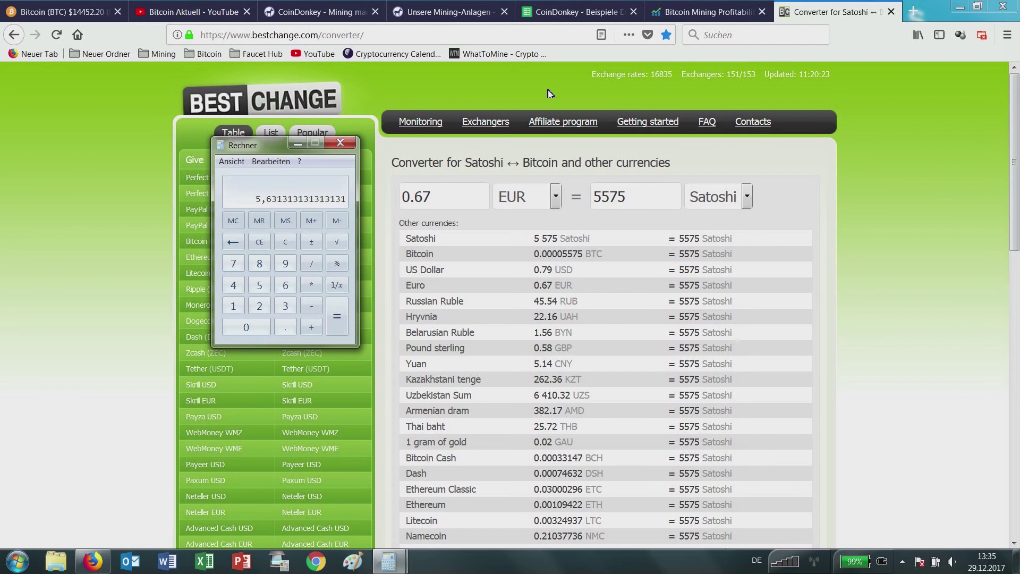
- Go to CryptoCompare's Bitcoin mining calculator and dismiss the sign-in dialog to view the profits for 1 TH/s
left_click(592, 8)
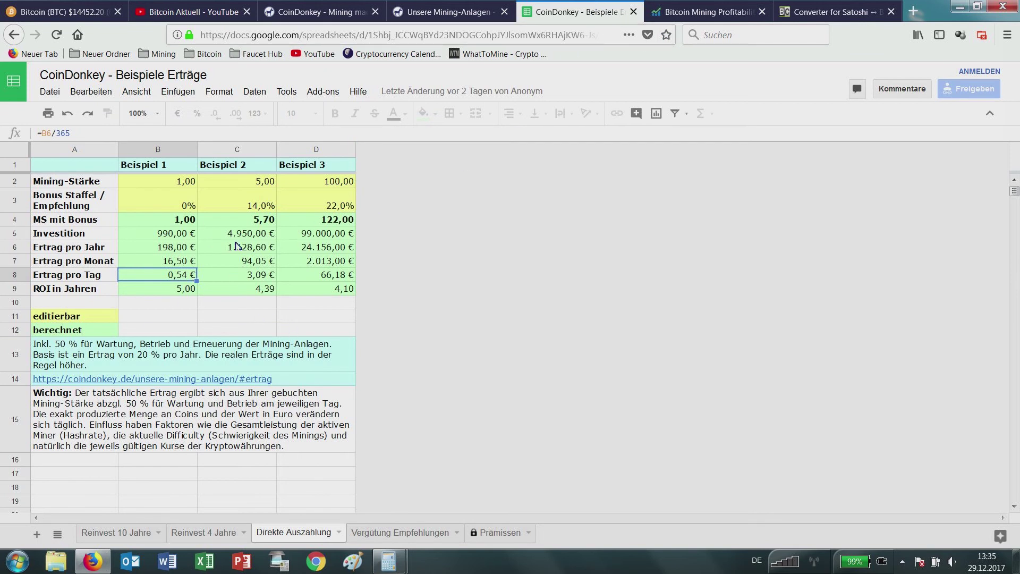
left_click(670, 7)
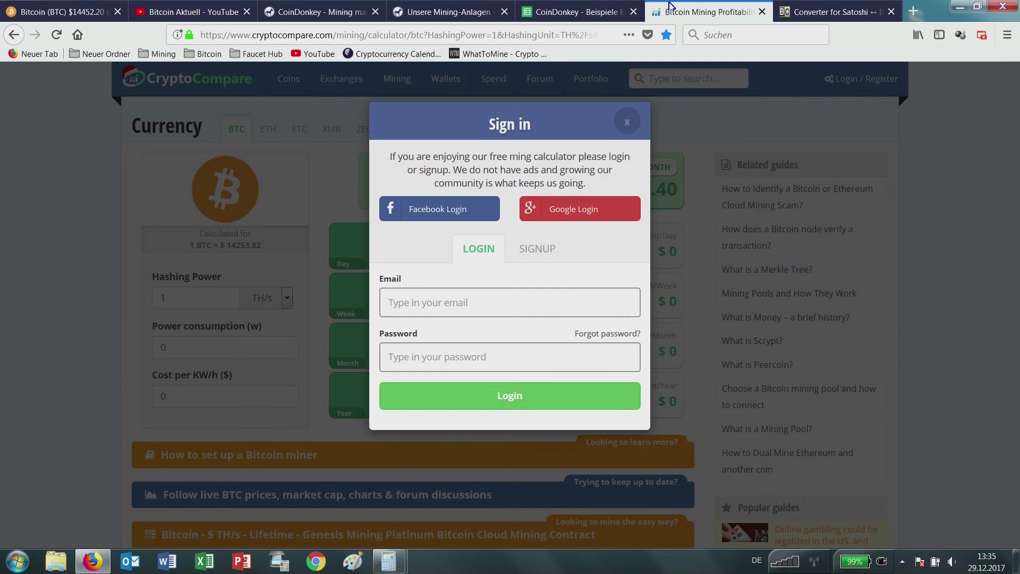
left_click(627, 122)
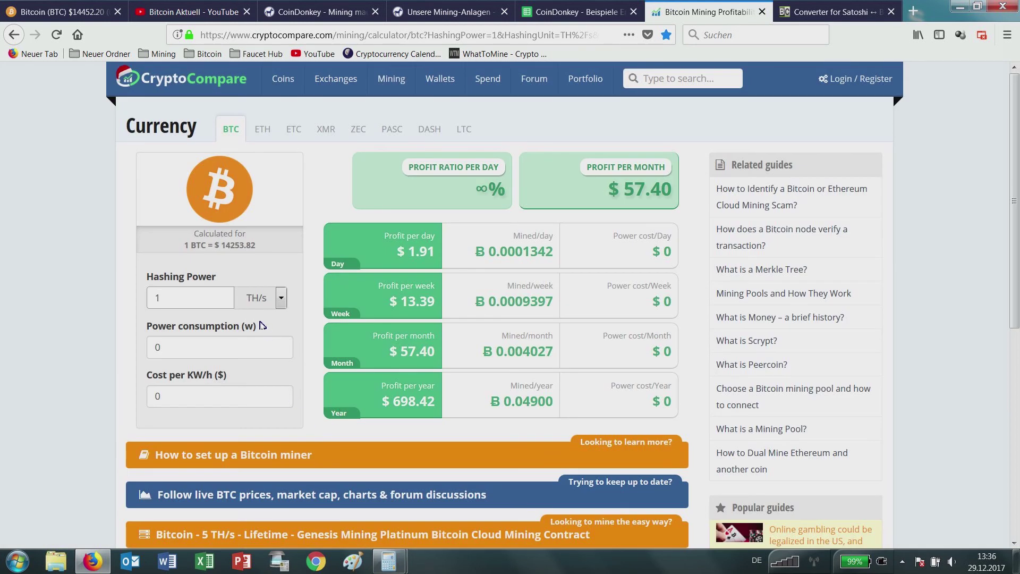
left_click(207, 305)
- Bring up the Windows calculator beside the profit table and multiply the daily profit of 1,91 by 0,83
mouse_move(389, 560)
left_click(463, 474)
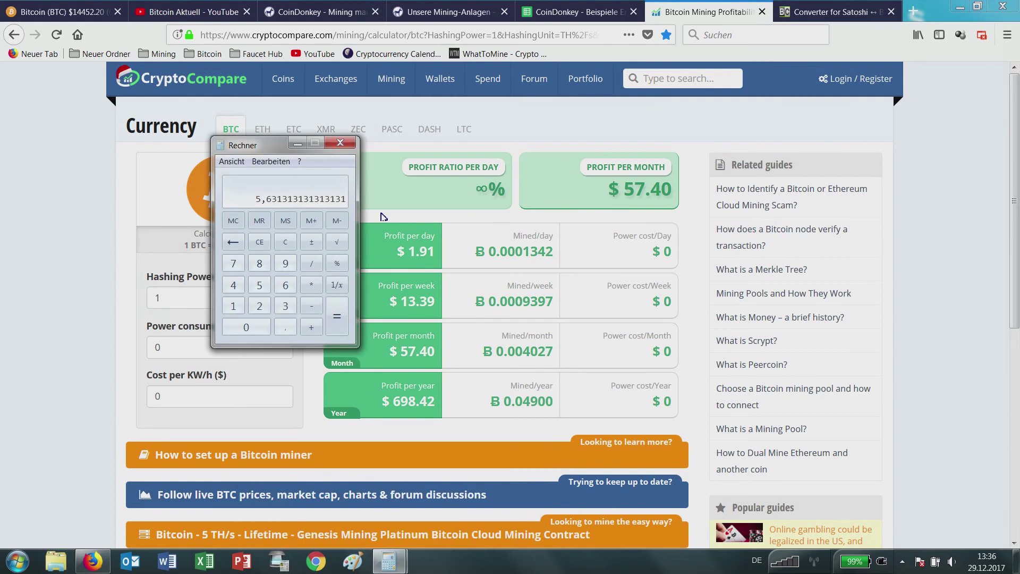
left_click(258, 244)
left_click_drag(258, 153, 711, 161)
type("1,9")
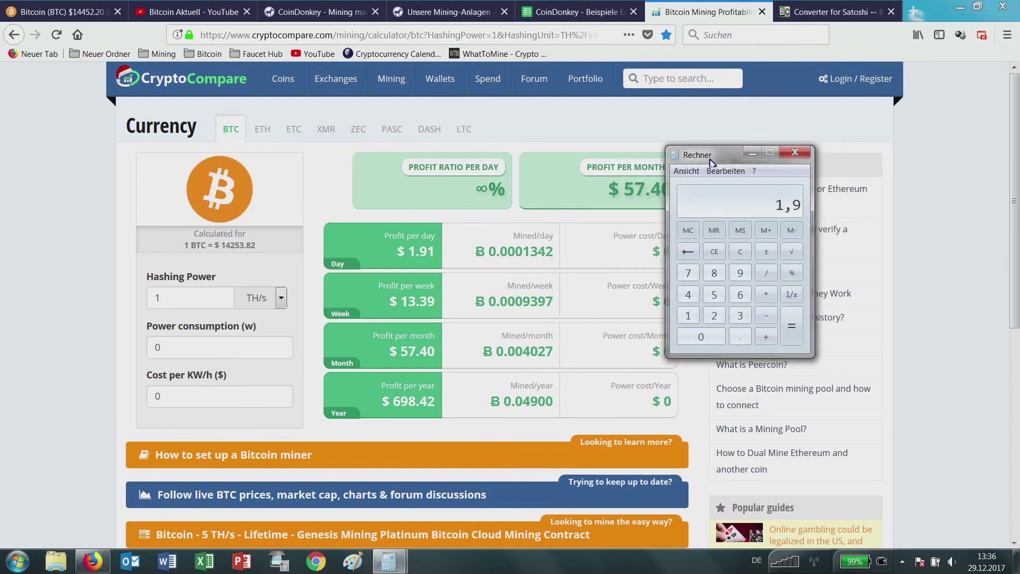
type("1*0,83")
key("Return")
- Copy the daily mined amount 0.0001342 from CryptoCompare and convert it from BTC to Satoshi in the BestChange converter
left_click(489, 257)
left_click_drag(489, 258, 553, 256)
key("ctrl+c")
left_click(834, 11)
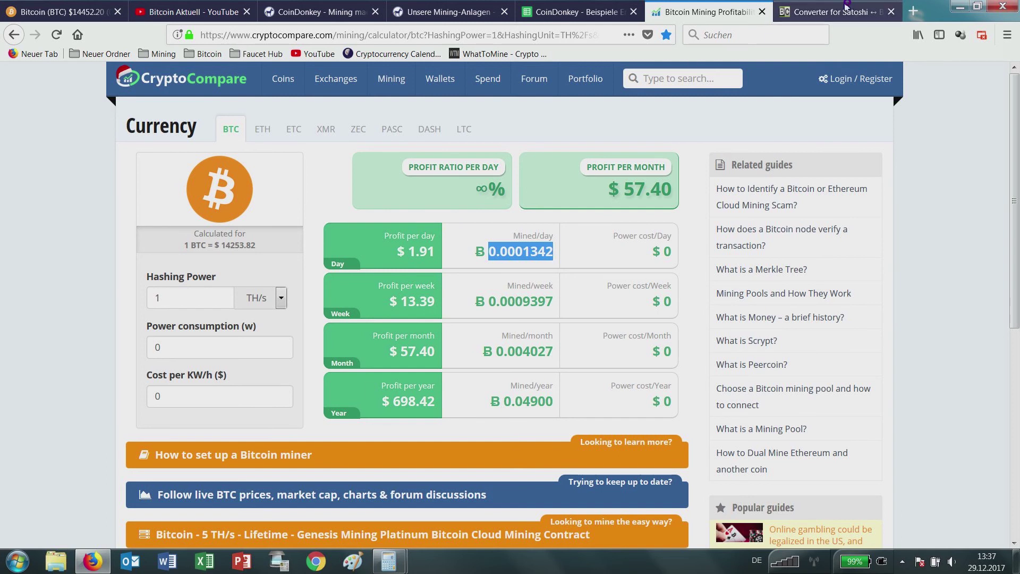
left_click_drag(464, 202, 332, 210)
key("ctrl+v")
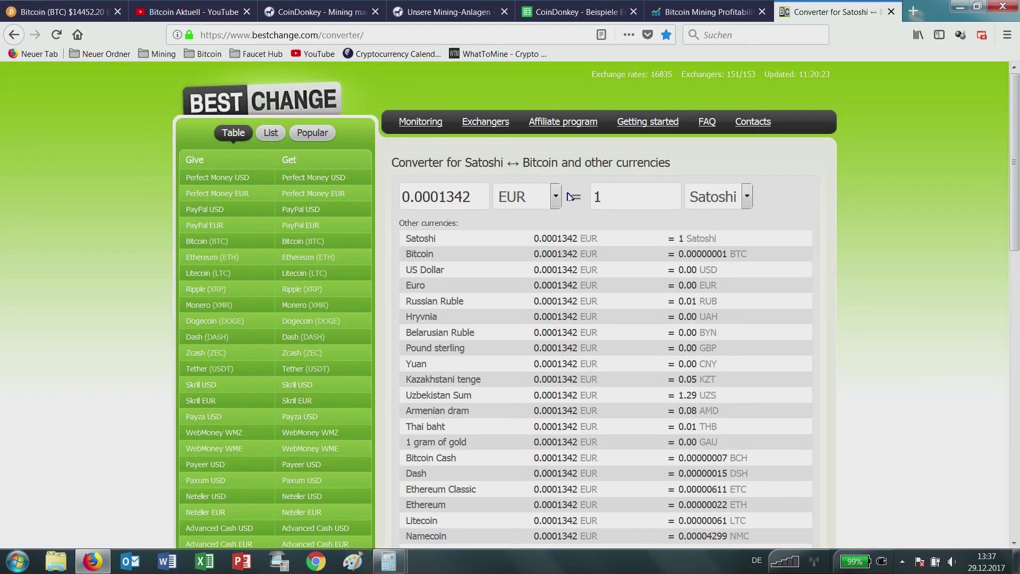
left_click(555, 197)
left_click(541, 242)
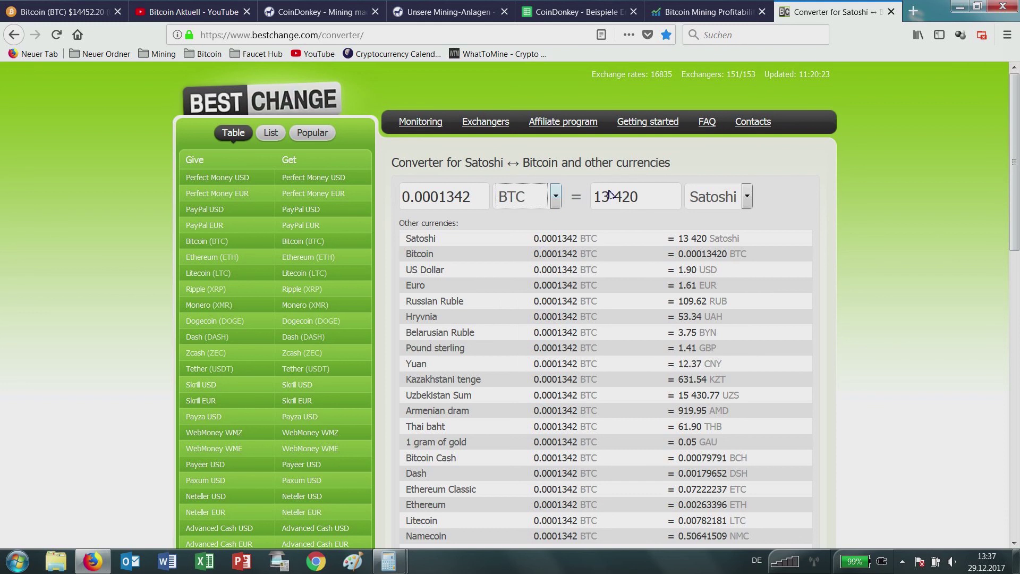
left_click(668, 204)
- In a Windows calculator window, divide 13420 by 220, multiply the result by 0,8, and close that window
mouse_move(400, 567)
left_click(336, 520)
left_click_drag(547, 171, 226, 157)
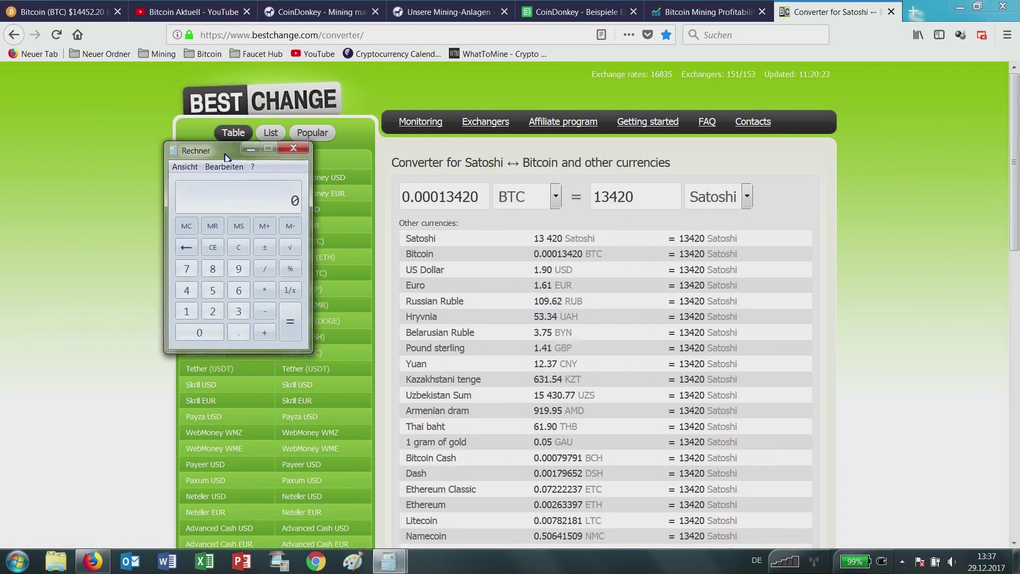
type("13420")
key("slash")
type("220")
key("Return")
key("KP_Multiply")
type("0,8")
key("Return")
left_click(293, 149)
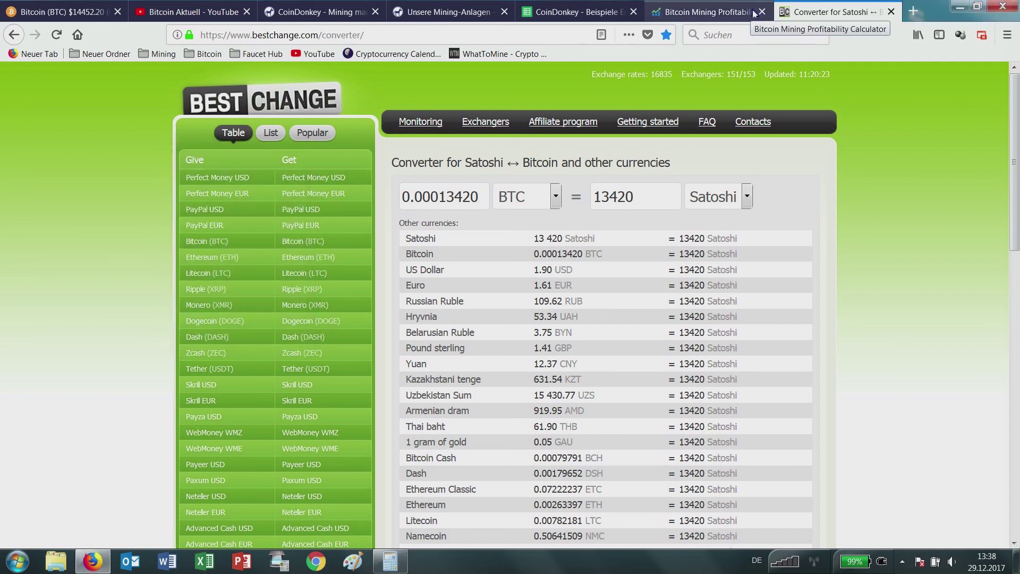
- Return to CryptoCompare's profit table and multiply 1,58 by 0,8 in the remaining Windows calculator, putting it away when done
left_click(721, 14)
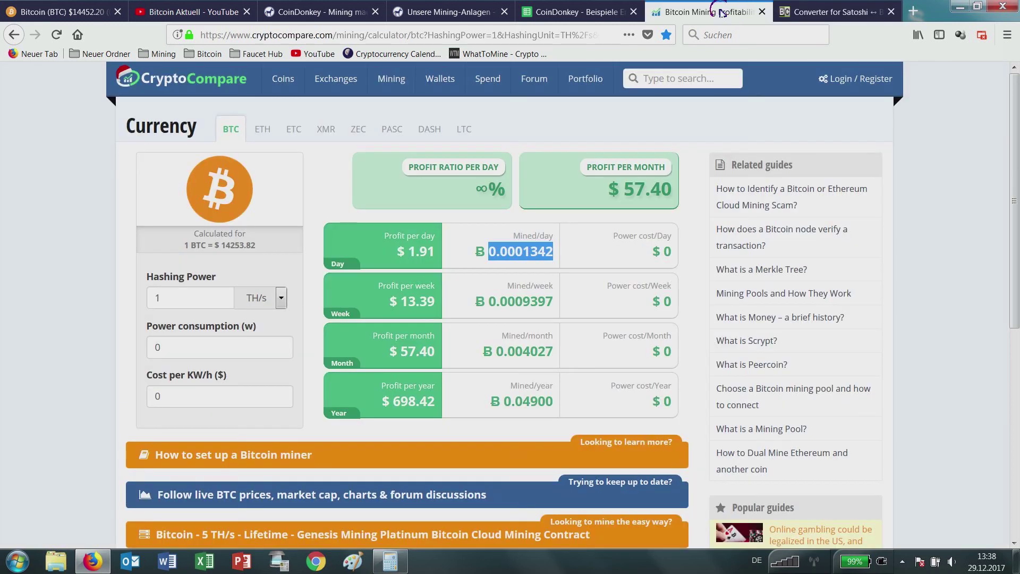
left_click(403, 564)
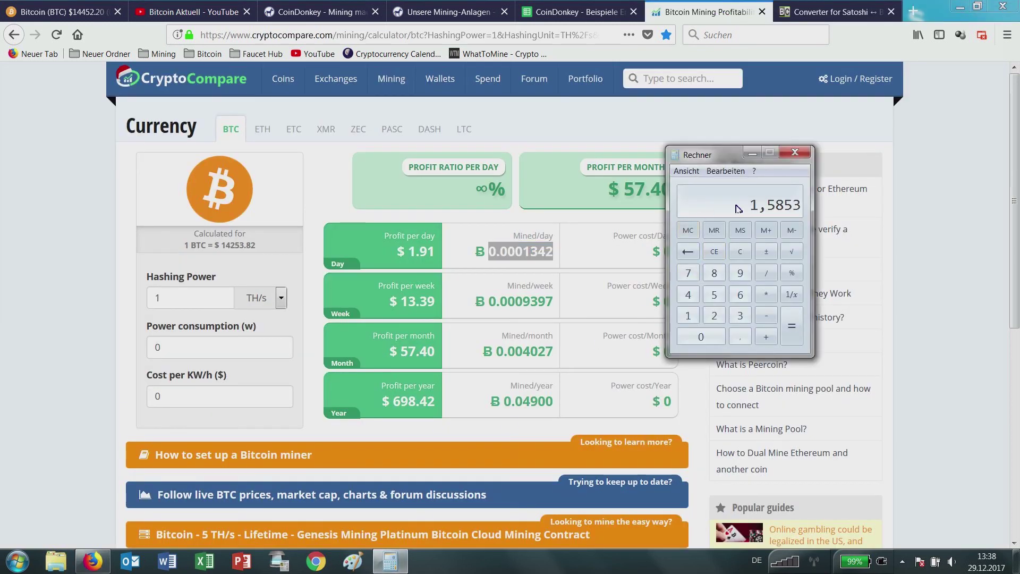
type("1")
key("BackSpace")
type("1,58 * 0,8")
key("Return")
left_click(391, 561)
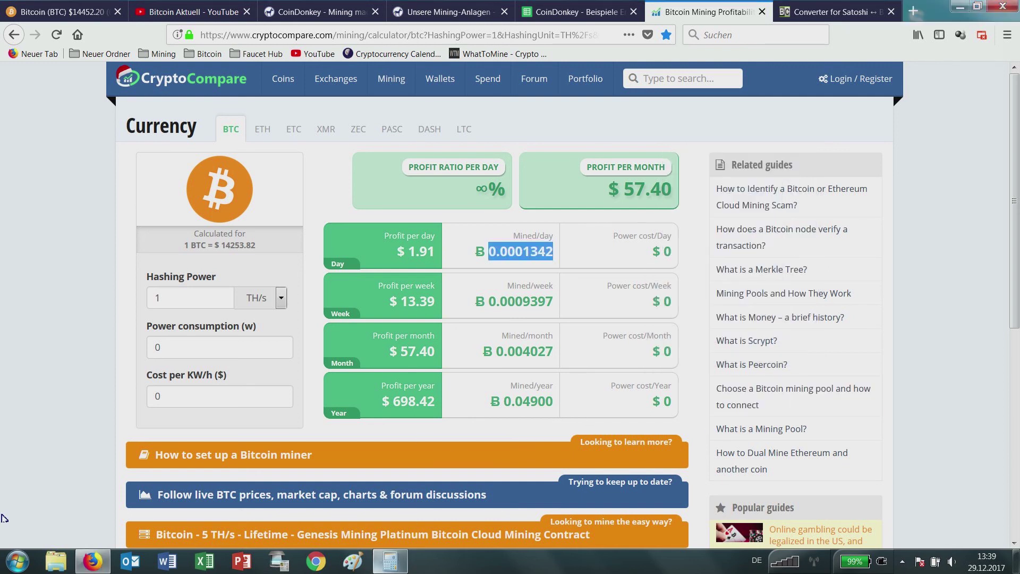
- Open a second Windows calculator, multiply 220 by 0,83, and place the window clear of the profit table
left_click(17, 561)
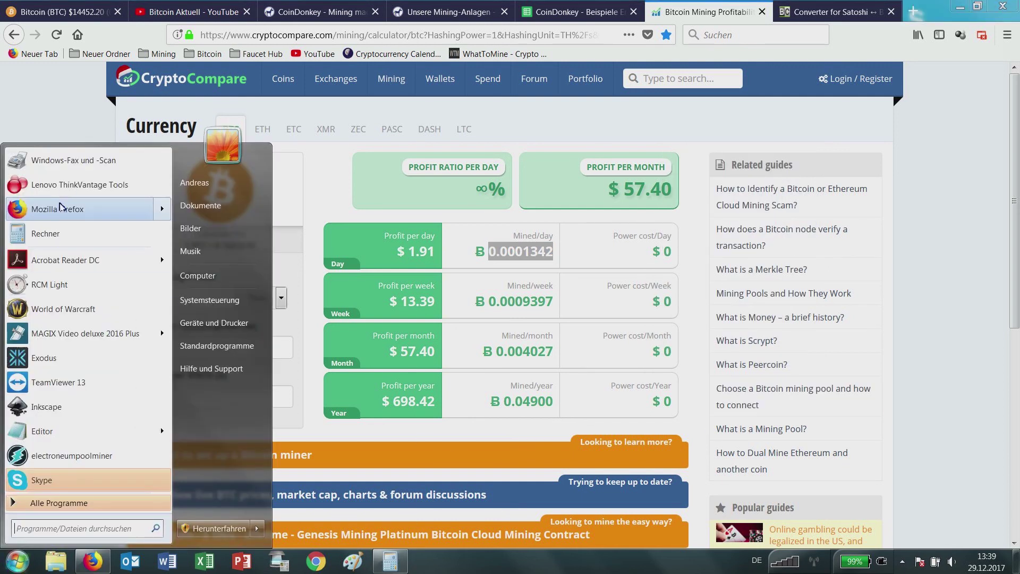
left_click(63, 230)
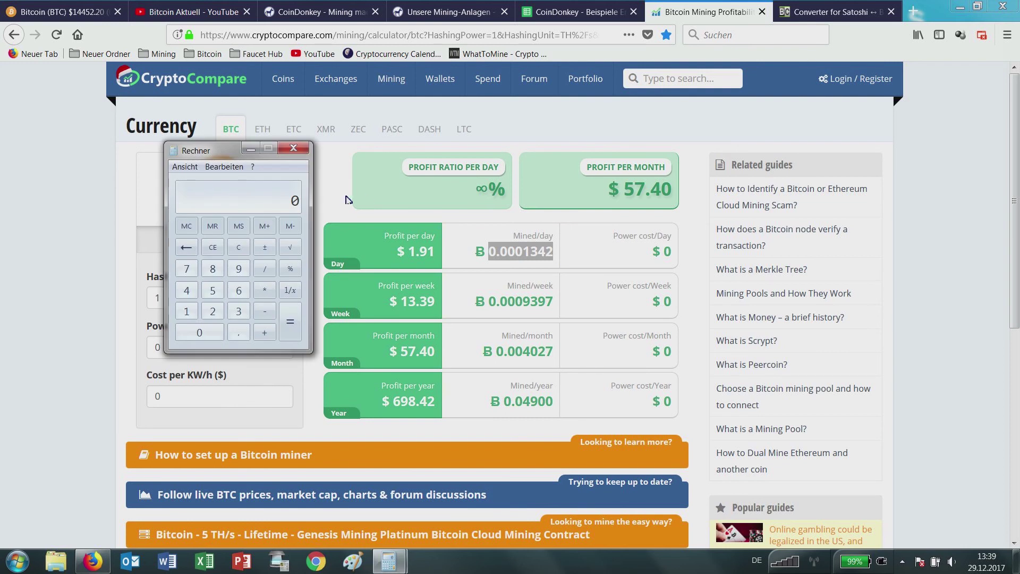
left_click_drag(231, 158, 349, 169)
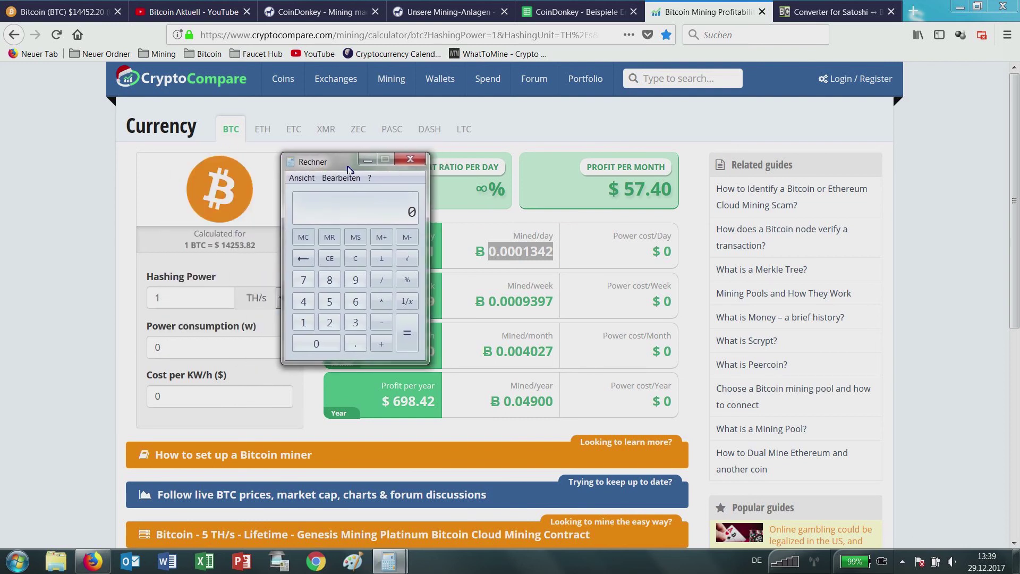
type("220")
type("*0,83")
key("Return")
left_click_drag(348, 170, 744, 150)
- Bring up the calculator holding the daily profit for comparison and divide the converted price in the second calculator by 1,26
mouse_move(398, 547)
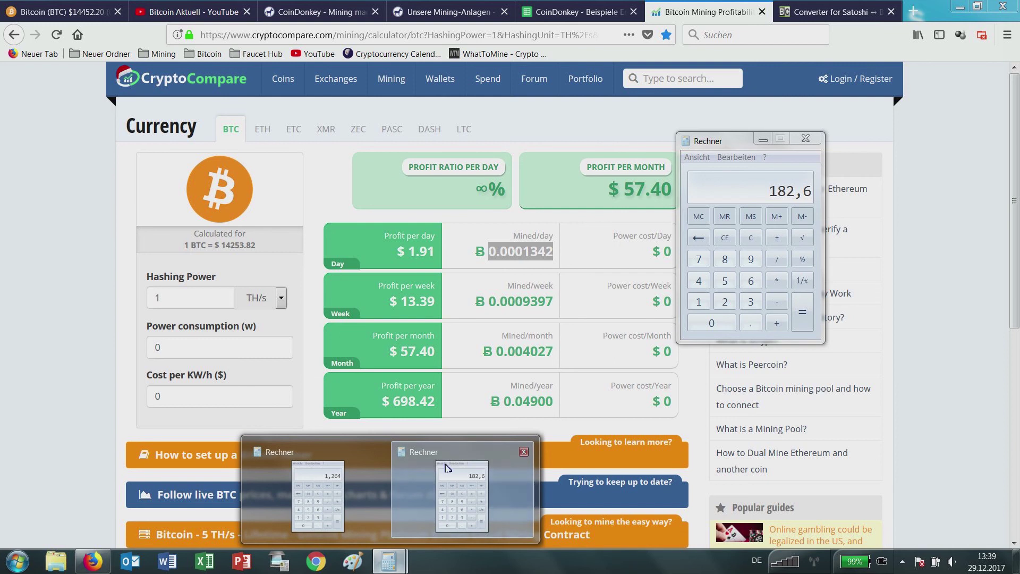
left_click(340, 486)
left_click_drag(730, 154, 272, 96)
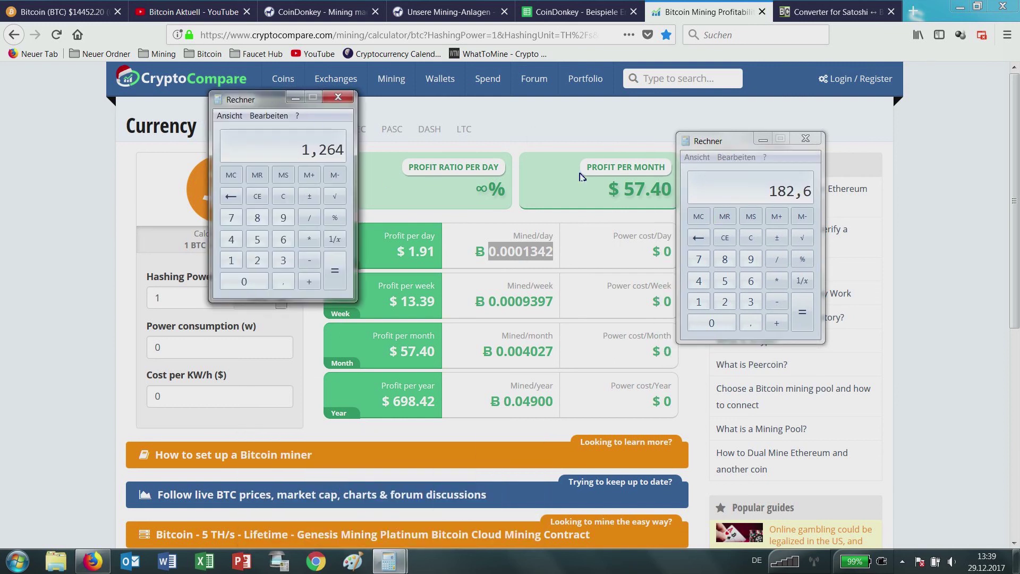
left_click(778, 260)
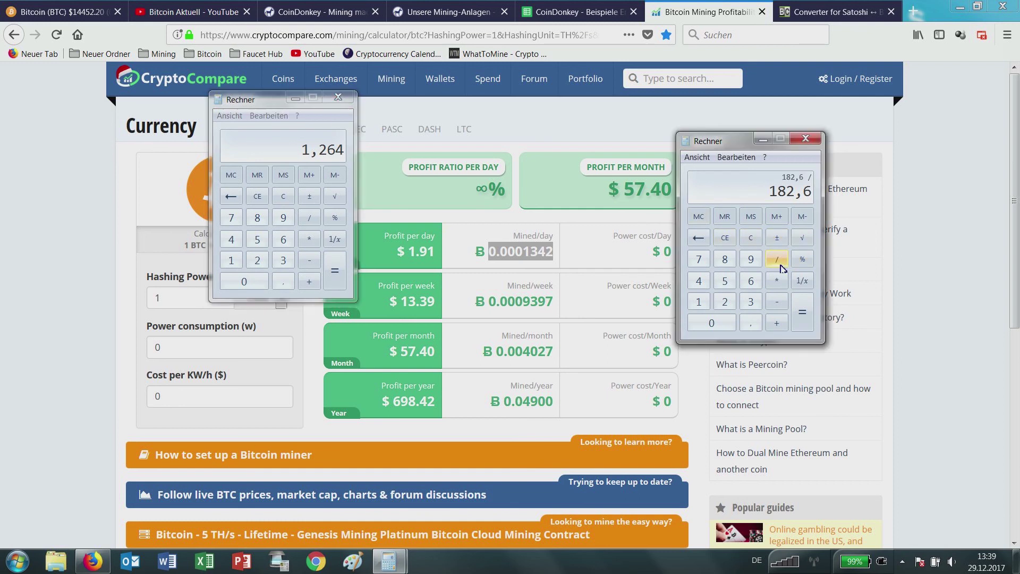
type("1")
type("6")
key("Return")
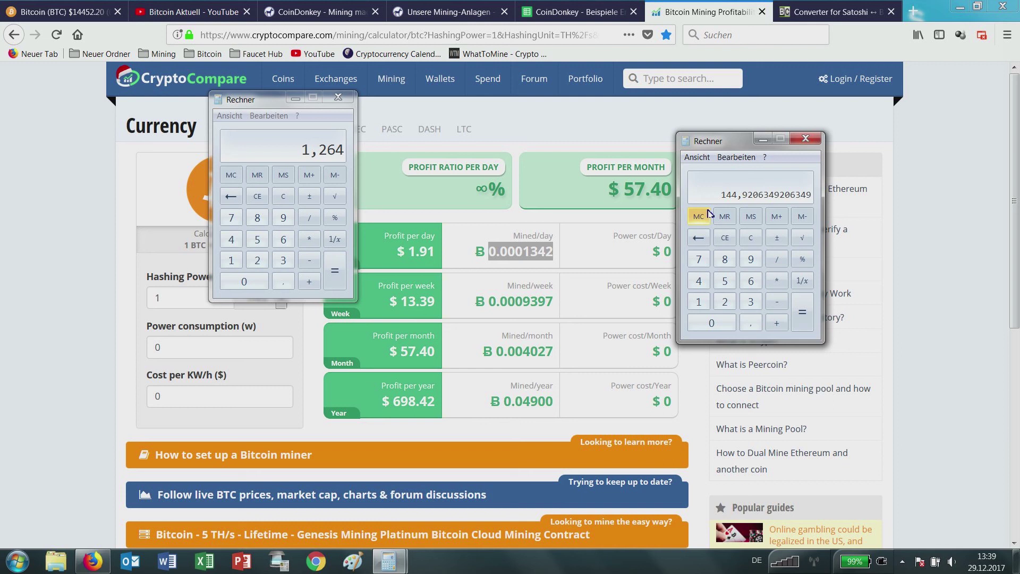
- Switch to the CoinDonkey example earnings spreadsheet and inspect the ROI in Jahren cell for Beispiel 1
left_click(662, 8)
left_click(577, 8)
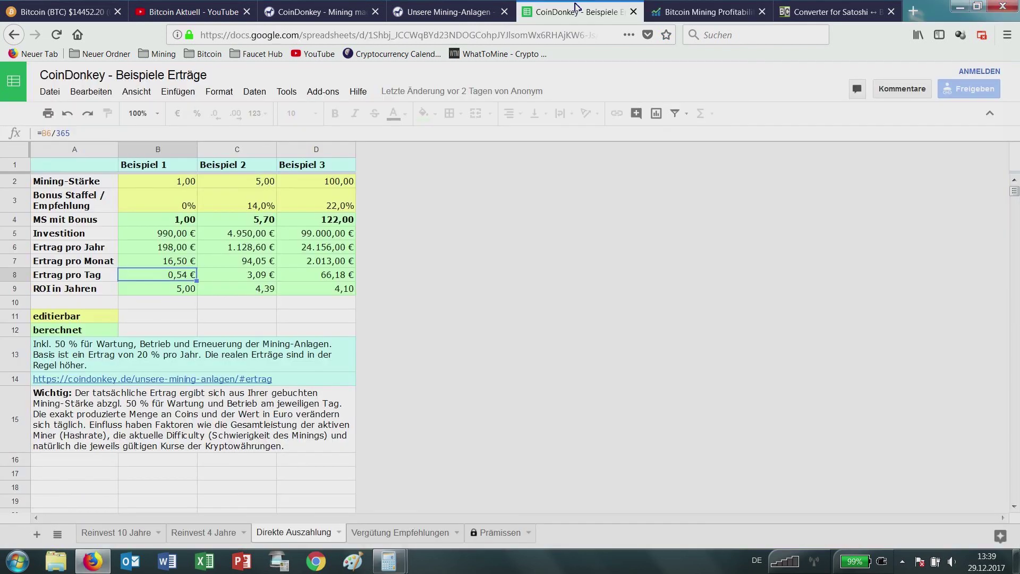
left_click(193, 292)
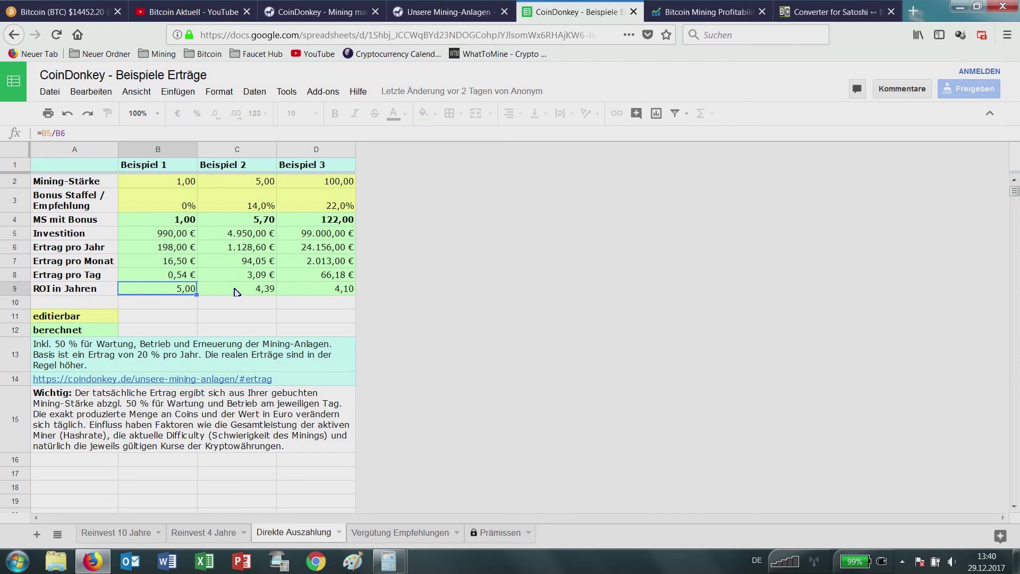
- Glance over CoinDonkey's home and mining pages, then read the spreadsheet's notes on maintenance costs and actual earnings
left_click(337, 11)
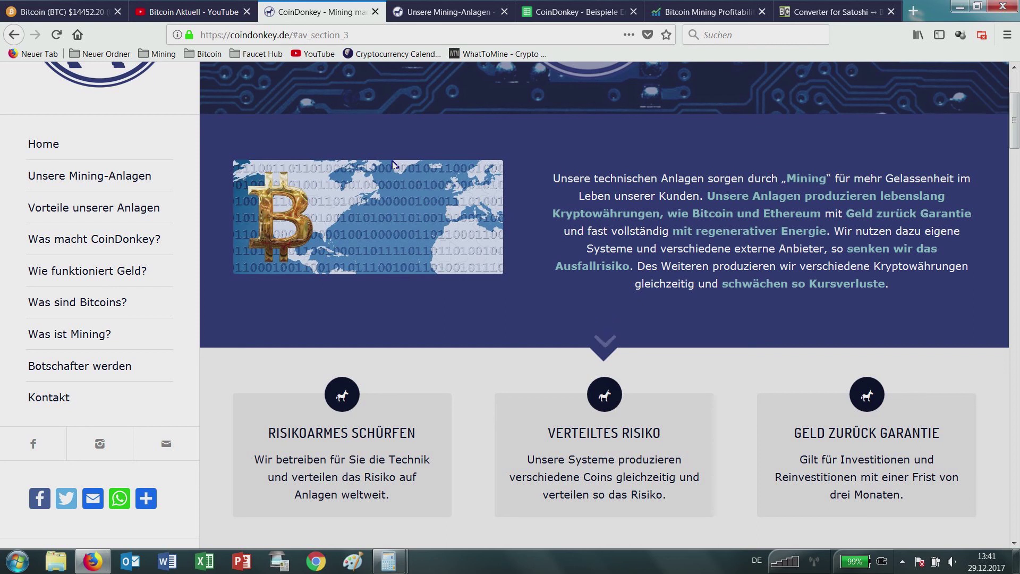
key("ctrl+Tab")
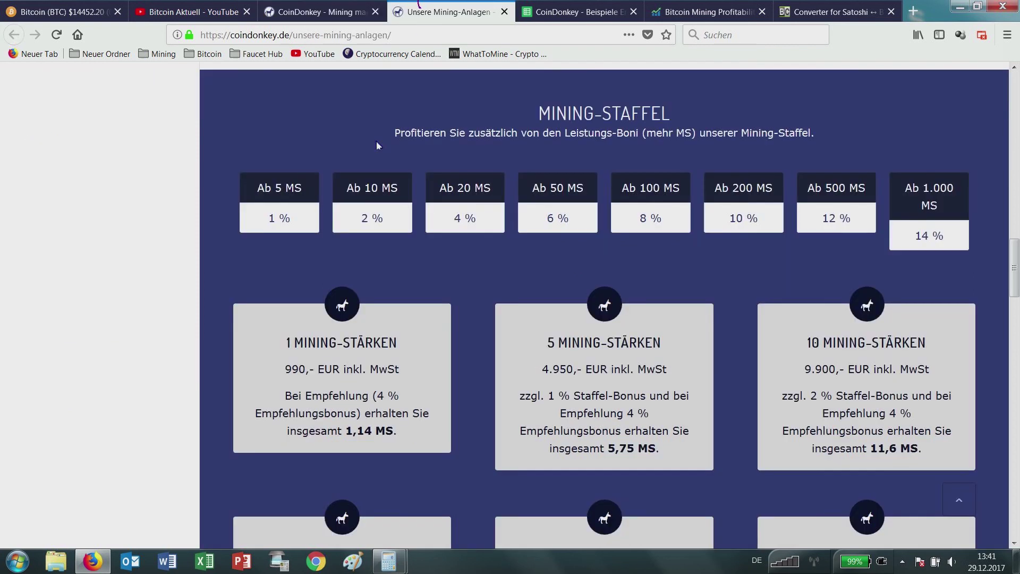
key("ctrl+Tab")
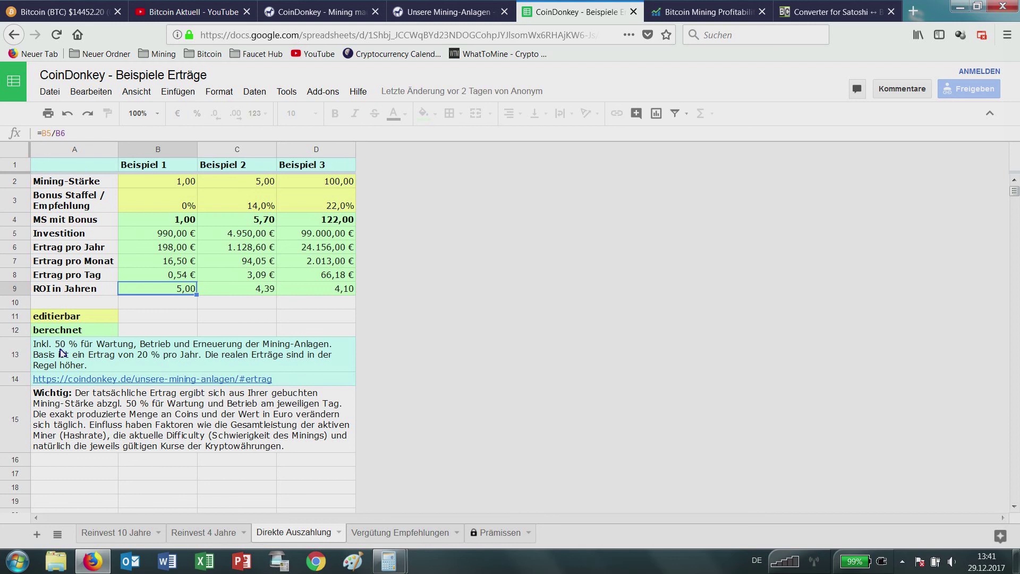
left_click(130, 361)
left_click(124, 410)
left_click(68, 358)
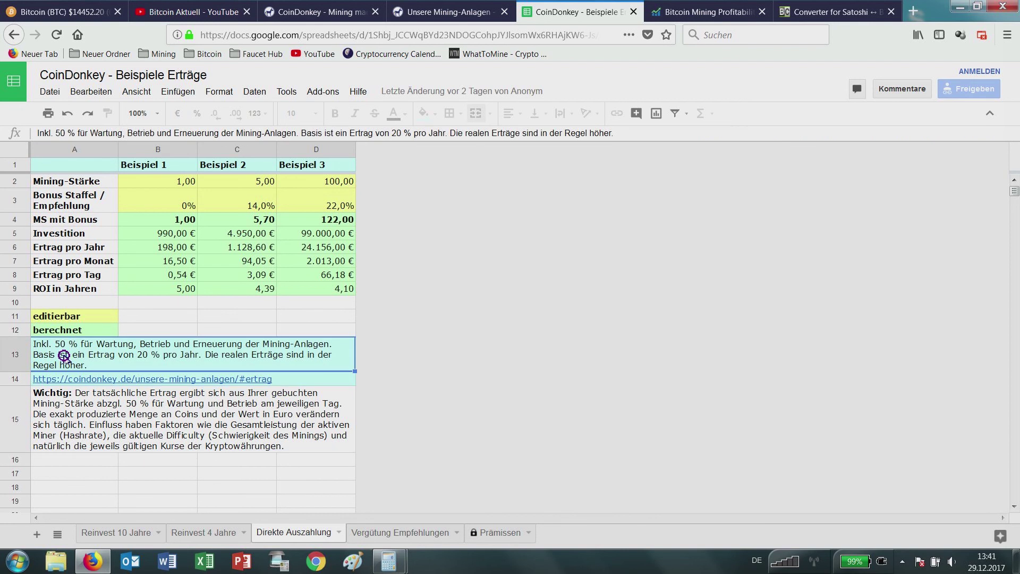
left_click(119, 401)
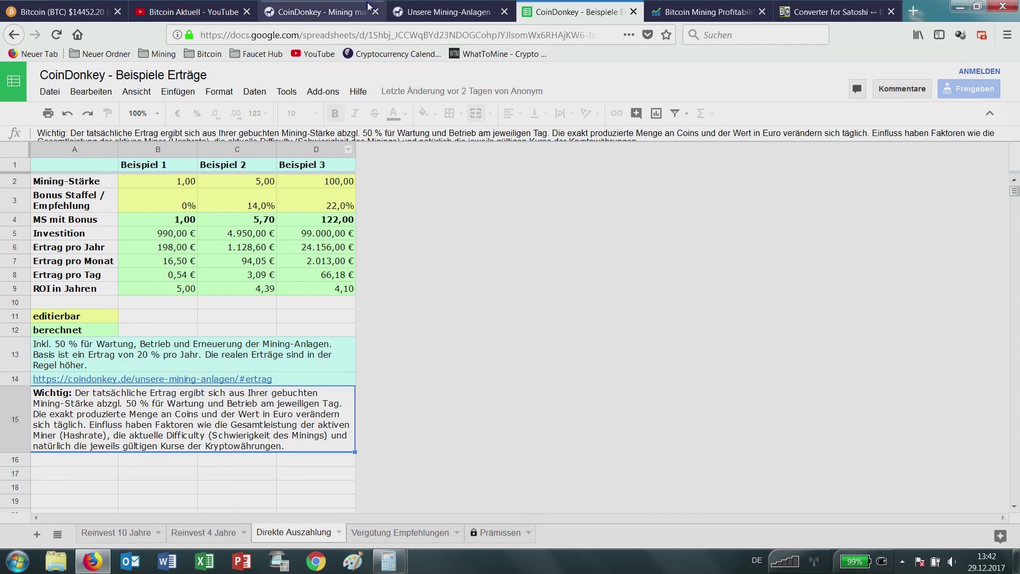
- Revisit the Mining-Staffel section on CoinDonkey's mining page and switch to its home page
left_click(444, 12)
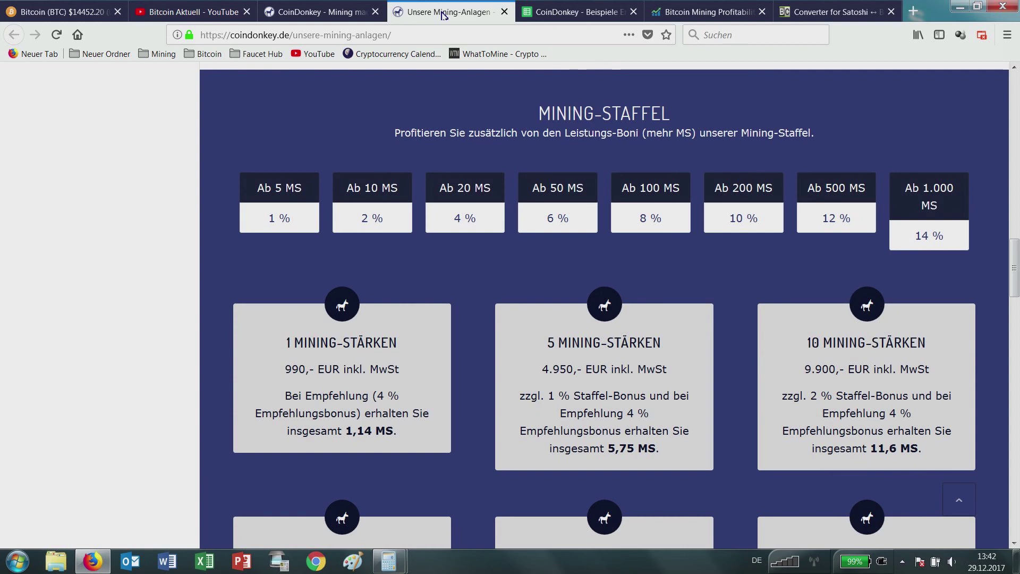
left_click(319, 12)
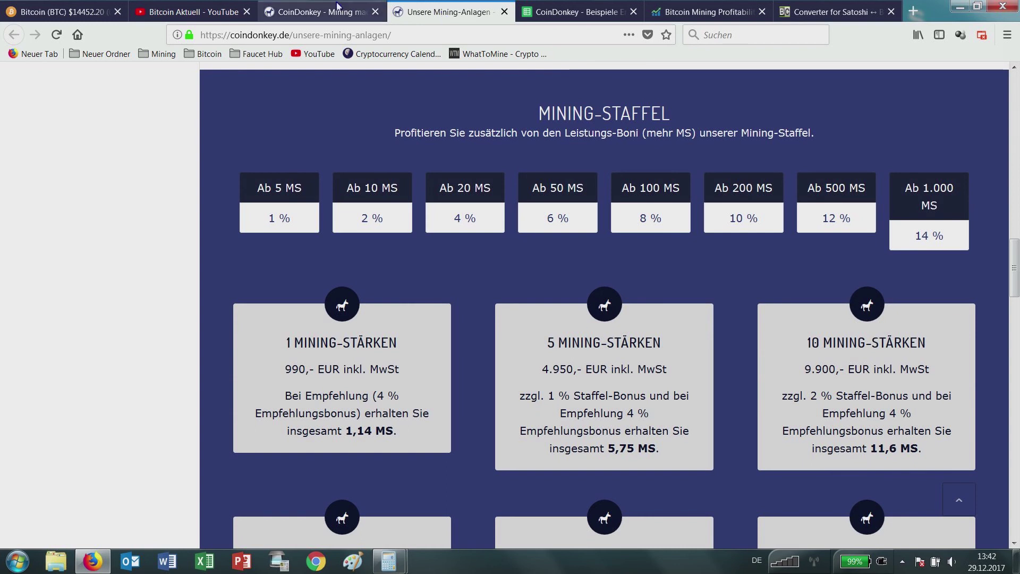